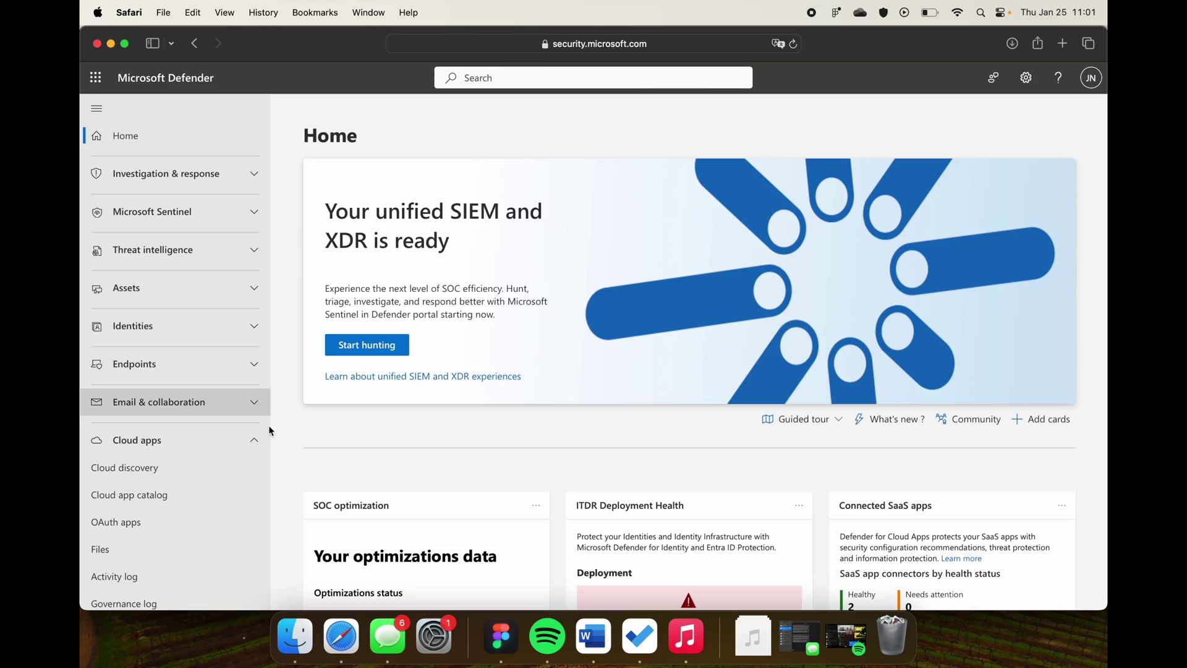
# Expand Microsoft Sentinel and Investigation & response, then open the Incidents list showing incidents 128–134.
pyautogui.click(255, 441)
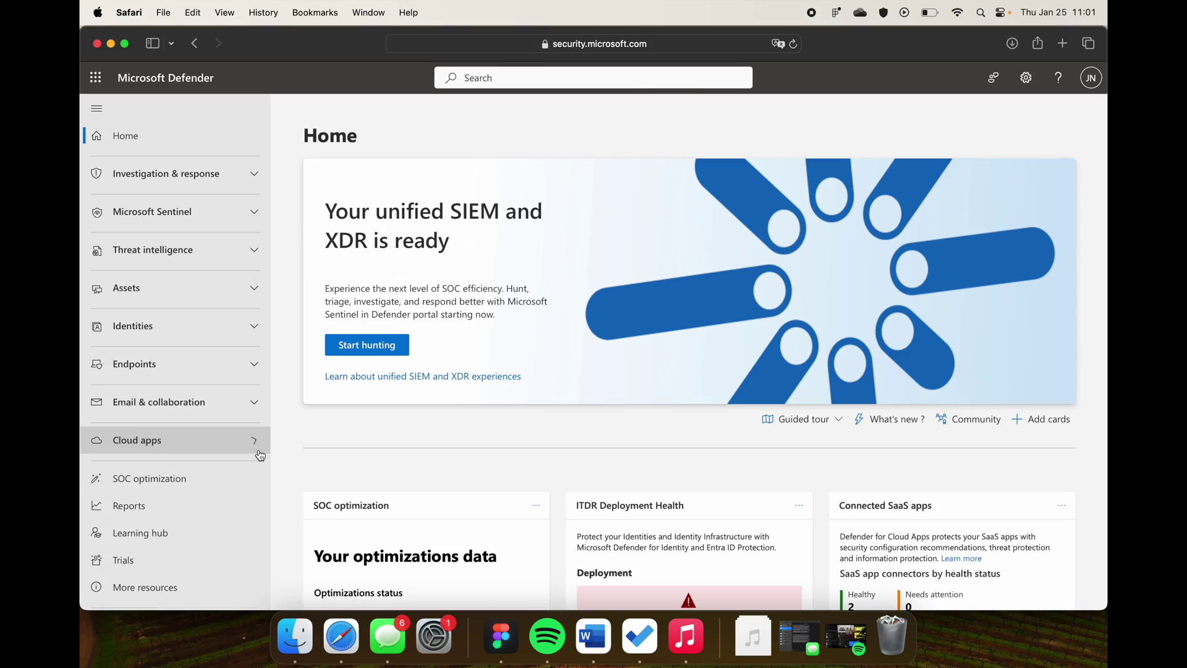
pyautogui.click(251, 214)
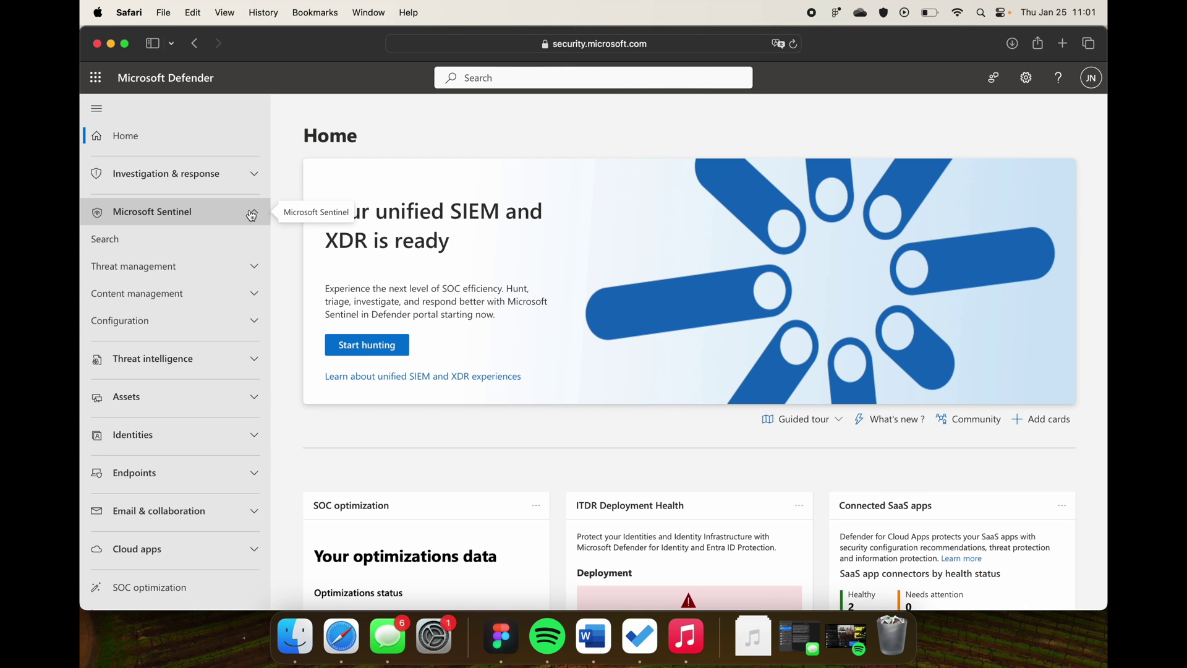
pyautogui.click(243, 270)
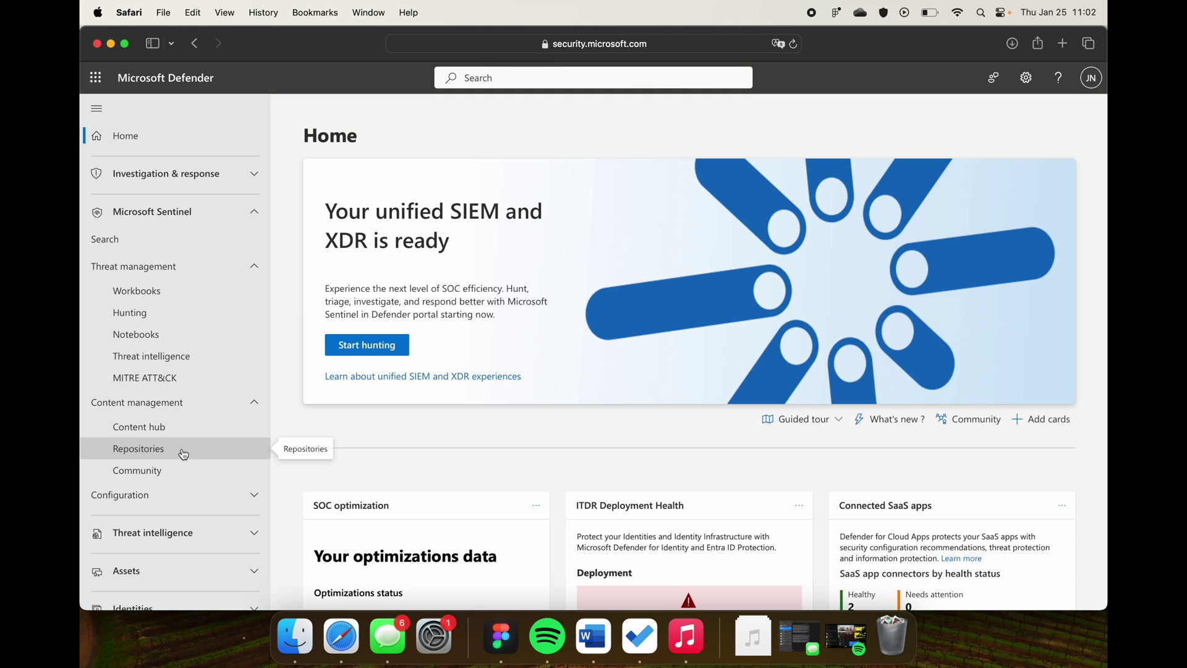
pyautogui.click(196, 492)
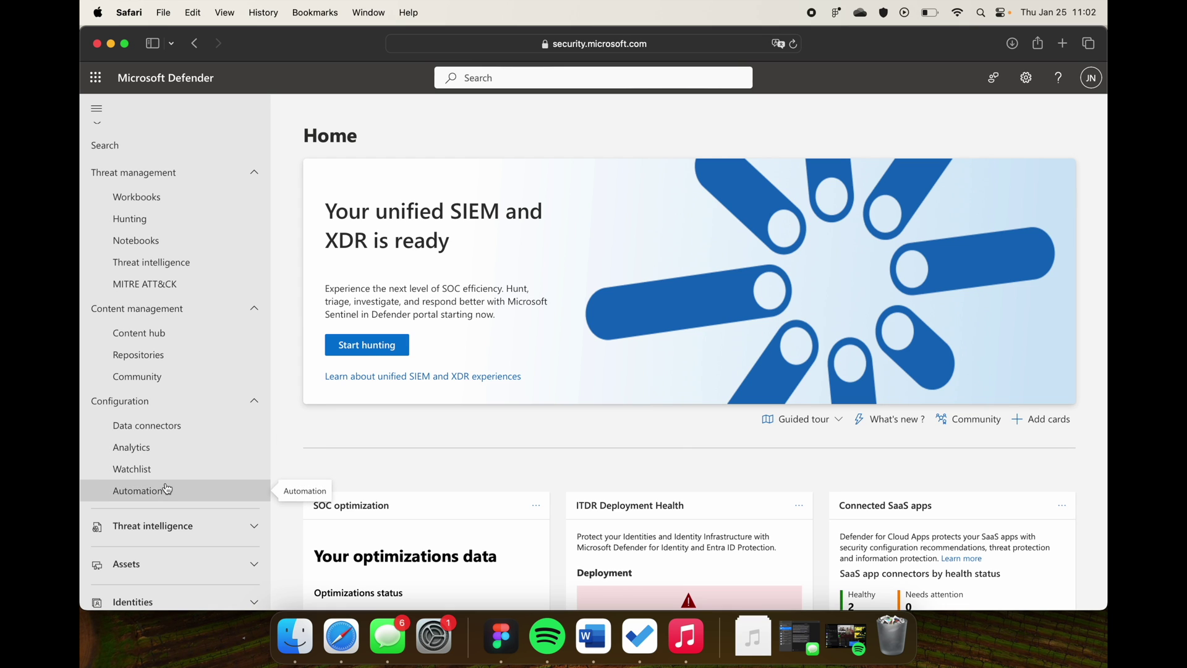
pyautogui.scroll(3, 167, 285)
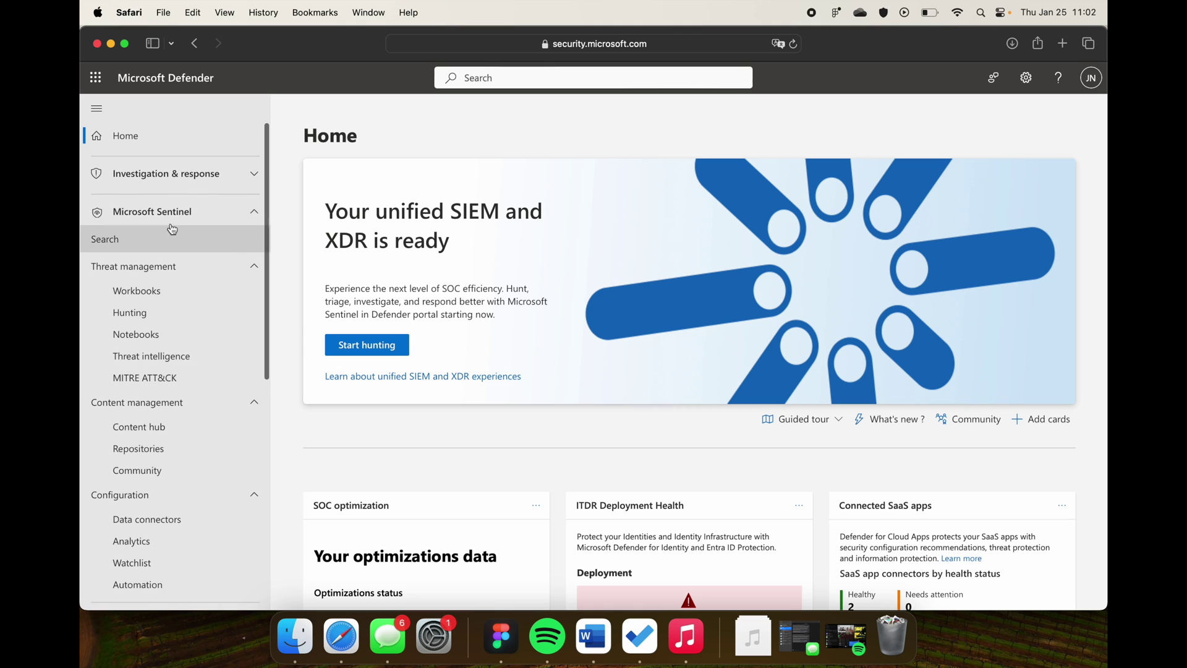
pyautogui.click(190, 185)
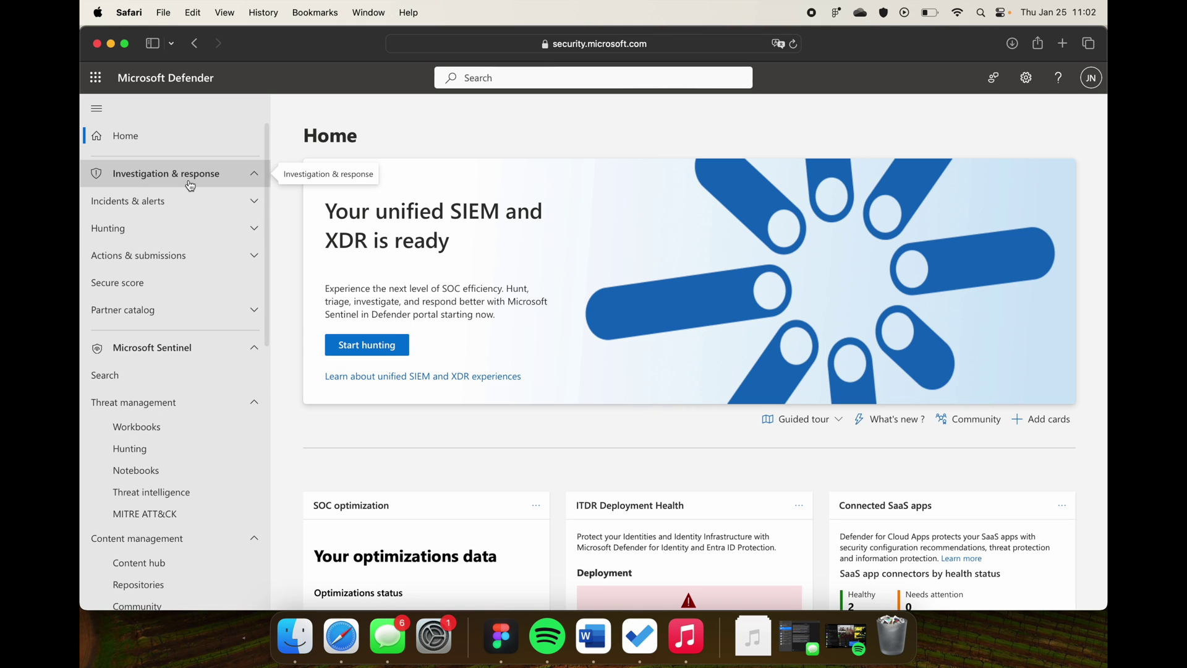
pyautogui.click(180, 201)
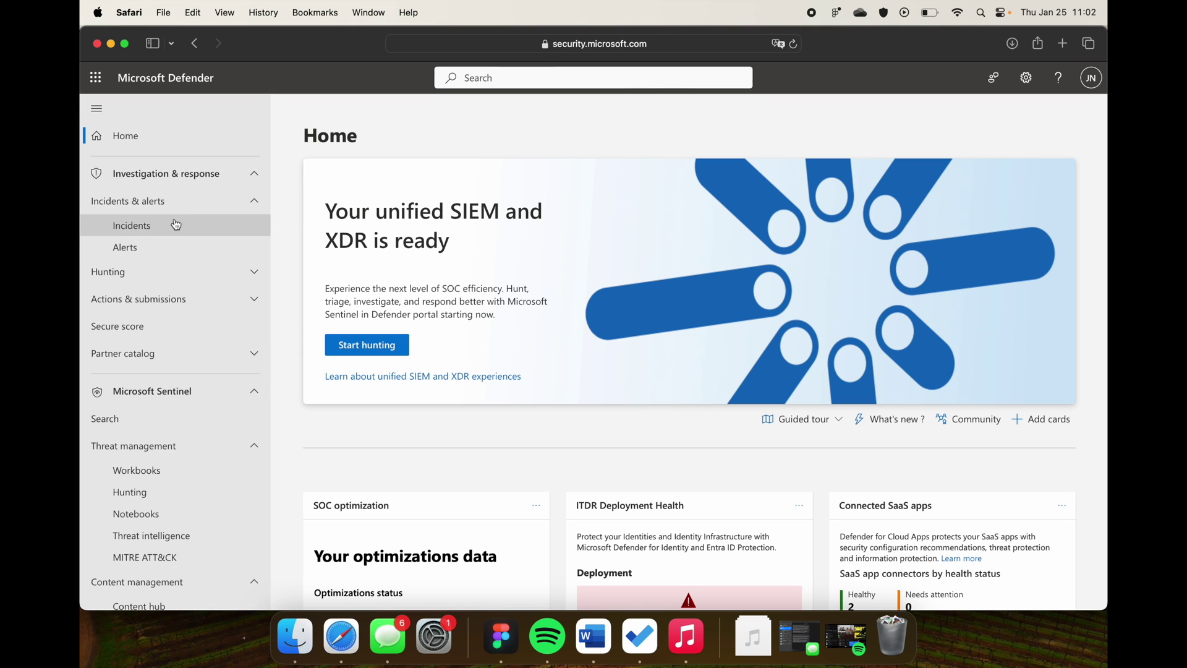
pyautogui.click(175, 224)
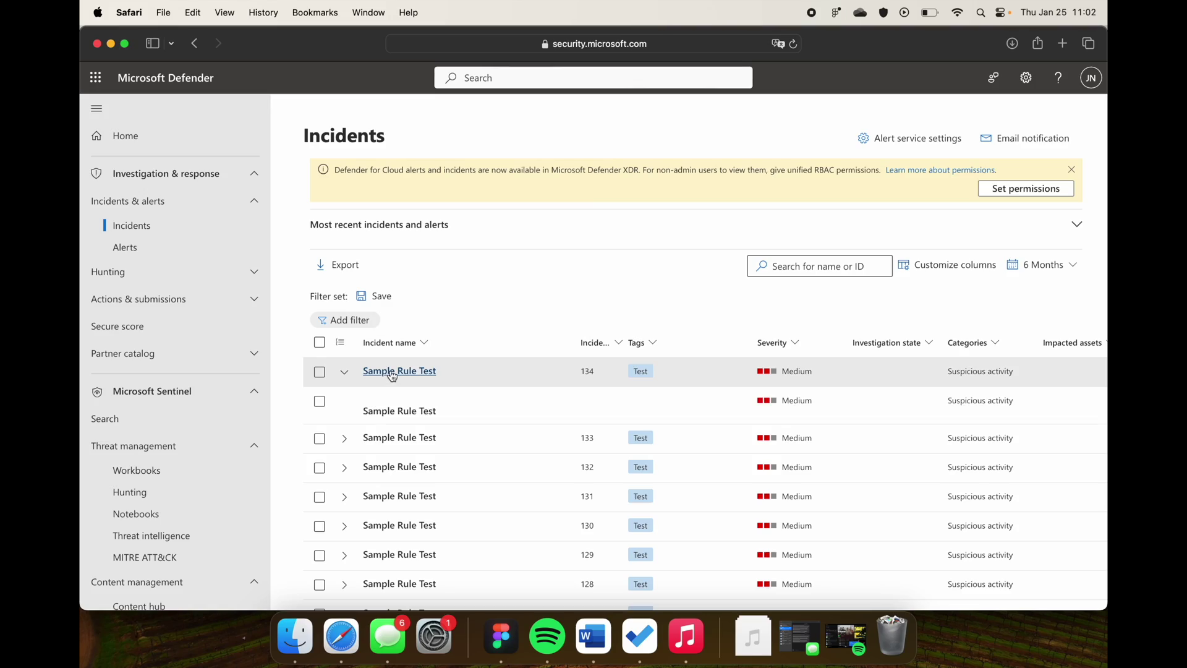
# Open Sample Rule Test incident 134, review its details, then go to Sentinel Analytics.
pyautogui.click(391, 370)
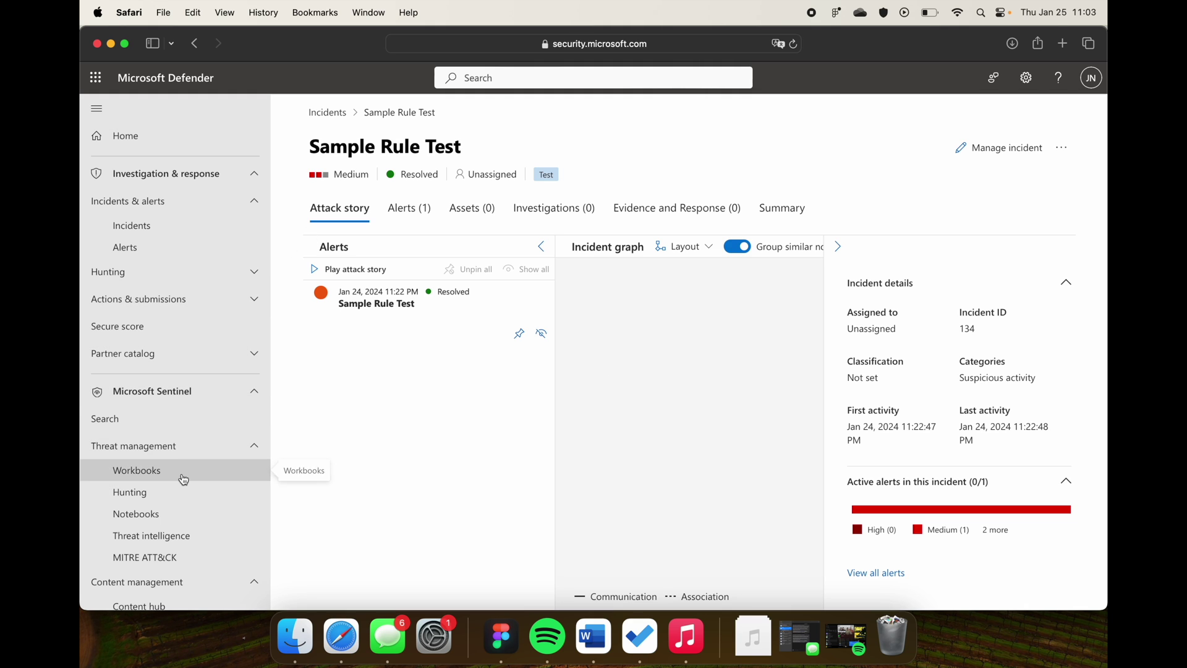
pyautogui.scroll(-3, 184, 479)
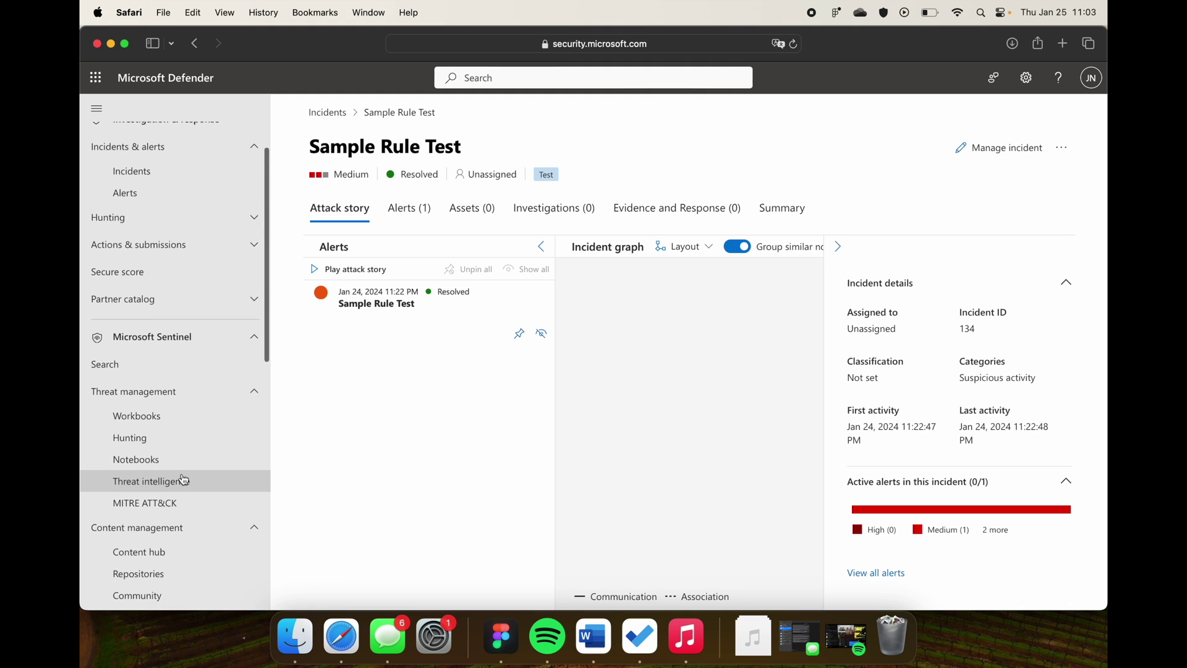
pyautogui.scroll(-7, 184, 479)
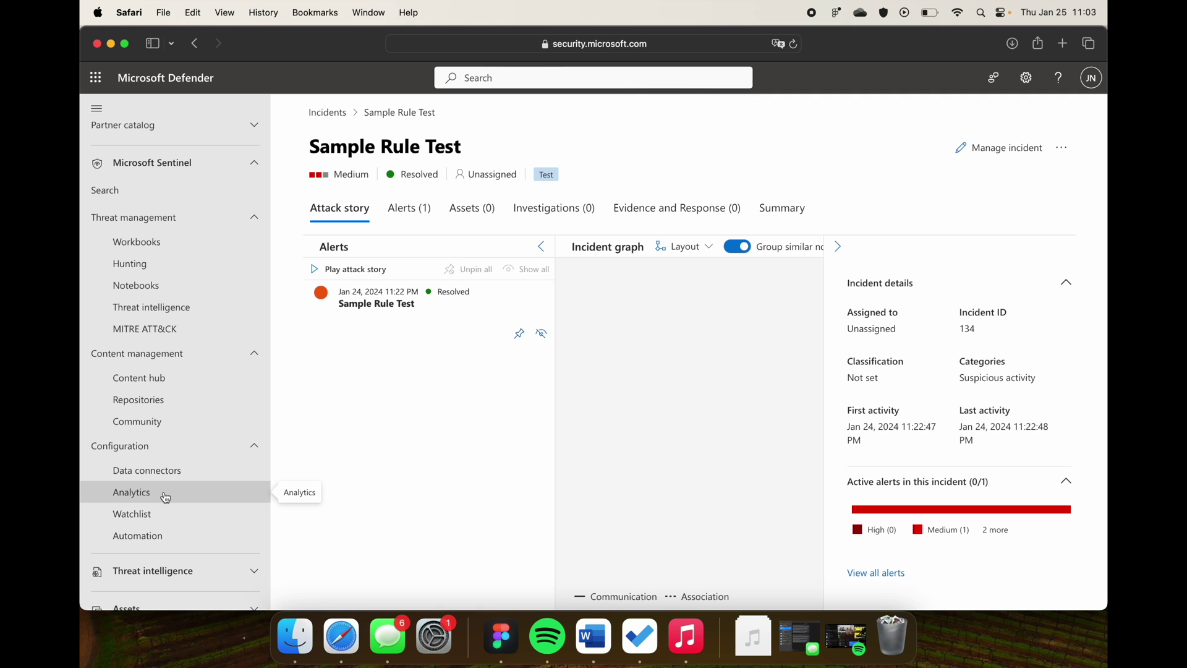
pyautogui.click(166, 497)
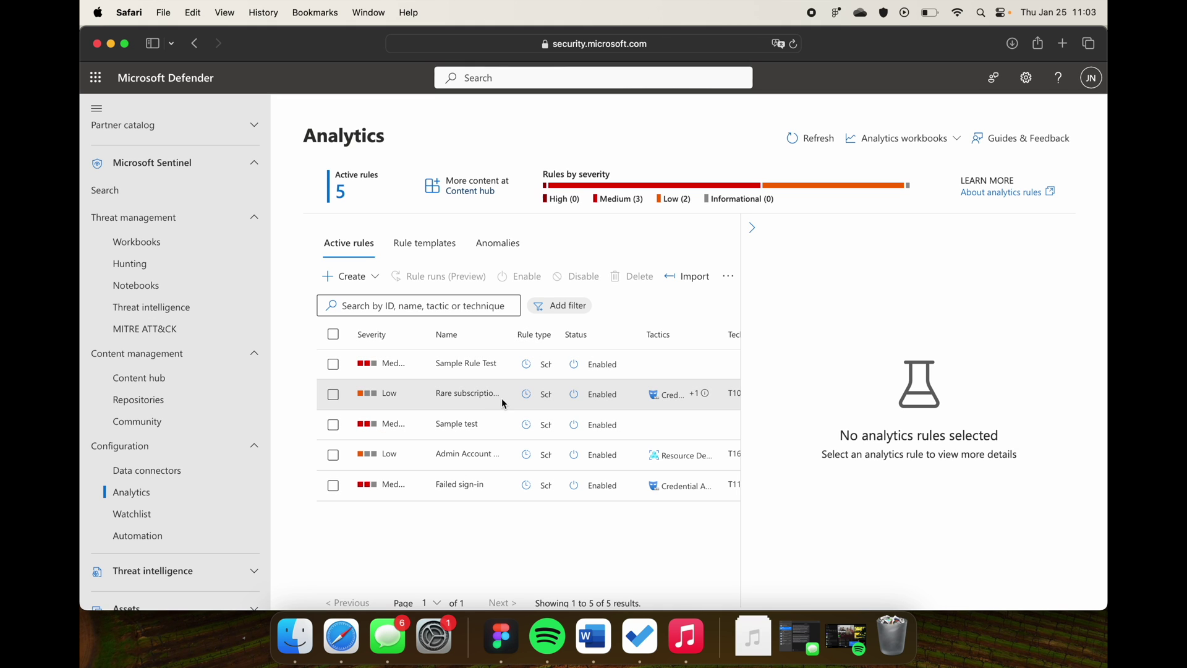
# Start a new analytics rule from the Active rules toolbar with Create.
pyautogui.click(340, 274)
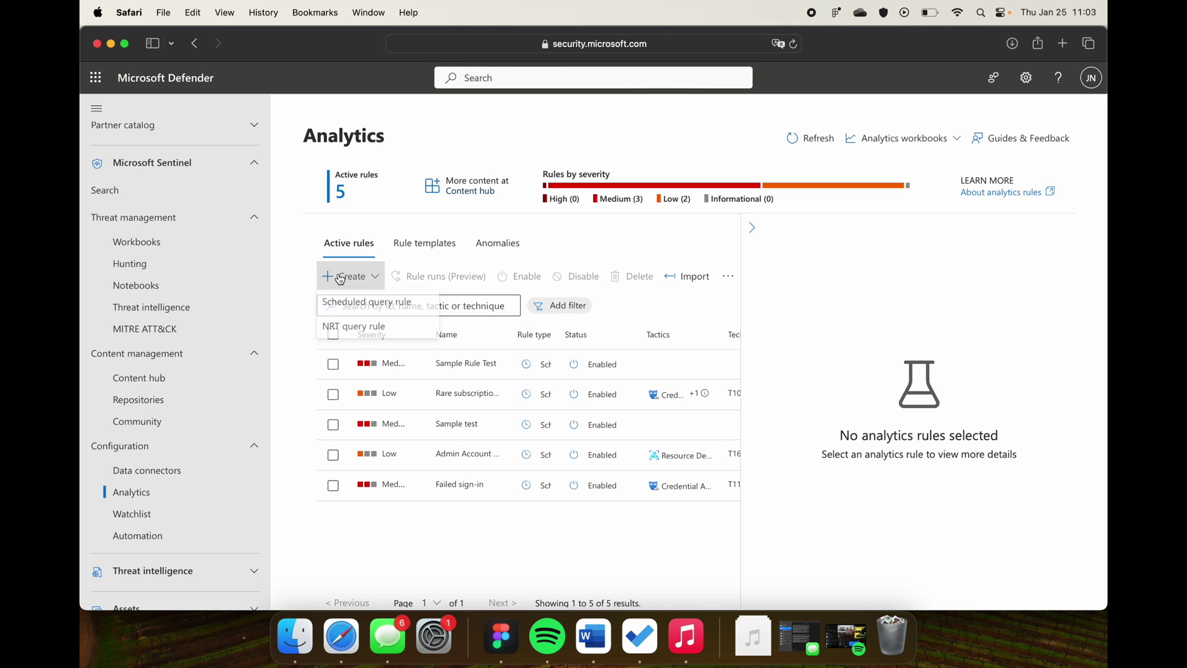
# Choose a Scheduled query rule named and described 'Sample', then continue to rule logic.
pyautogui.click(350, 303)
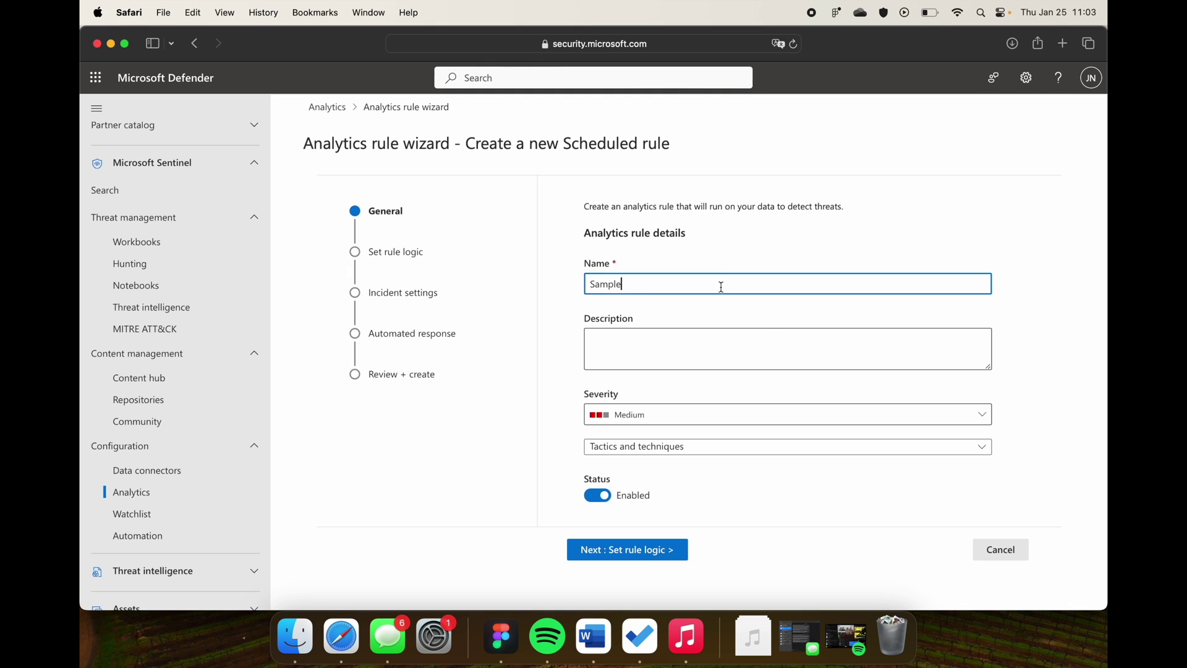
pyautogui.click(763, 358)
pyautogui.write('Sample')
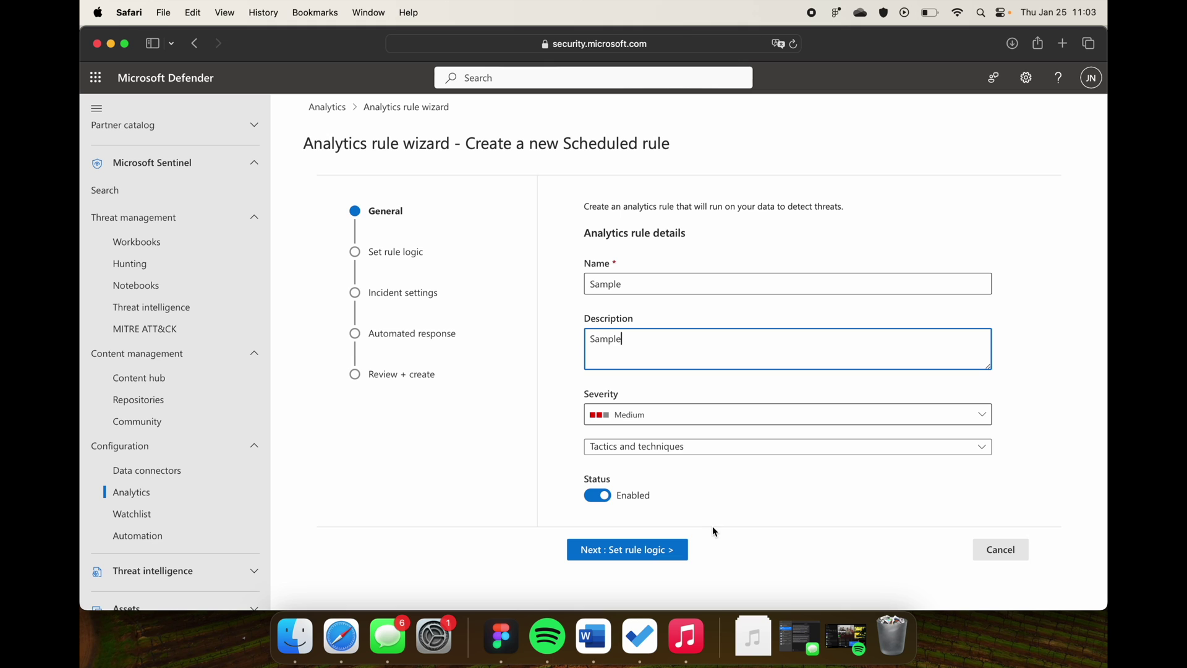
pyautogui.click(647, 558)
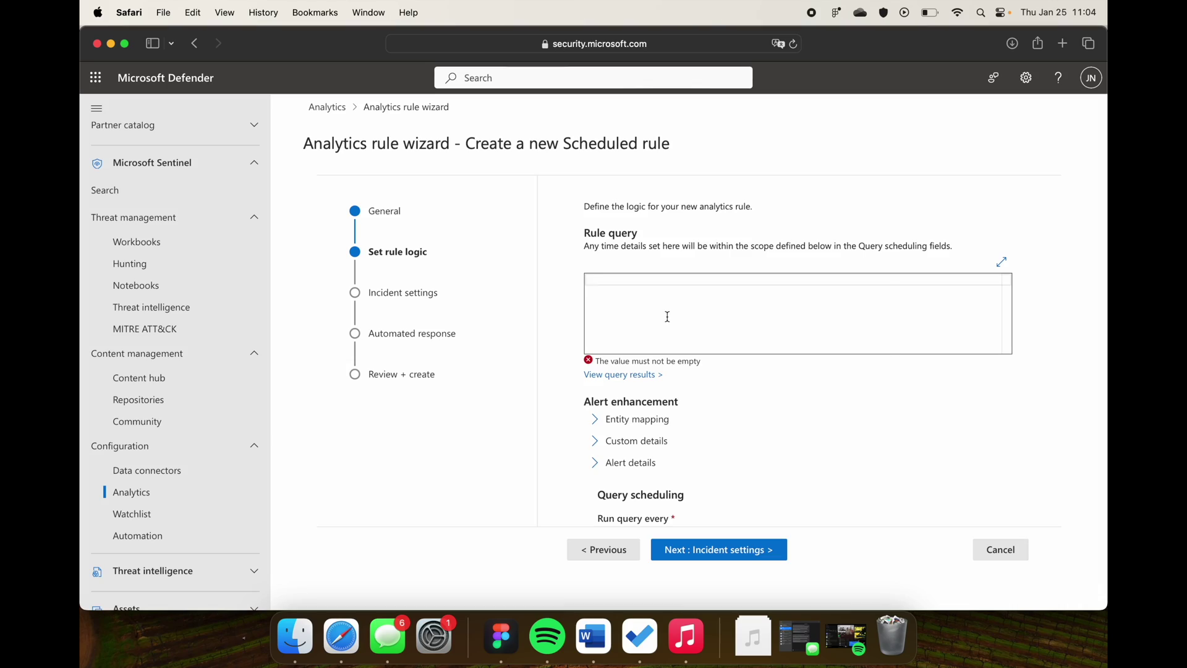
# Enter the rule query 'DeviceEvents | limit 10' and move on through Incident settings.
pyautogui.write('Dev')
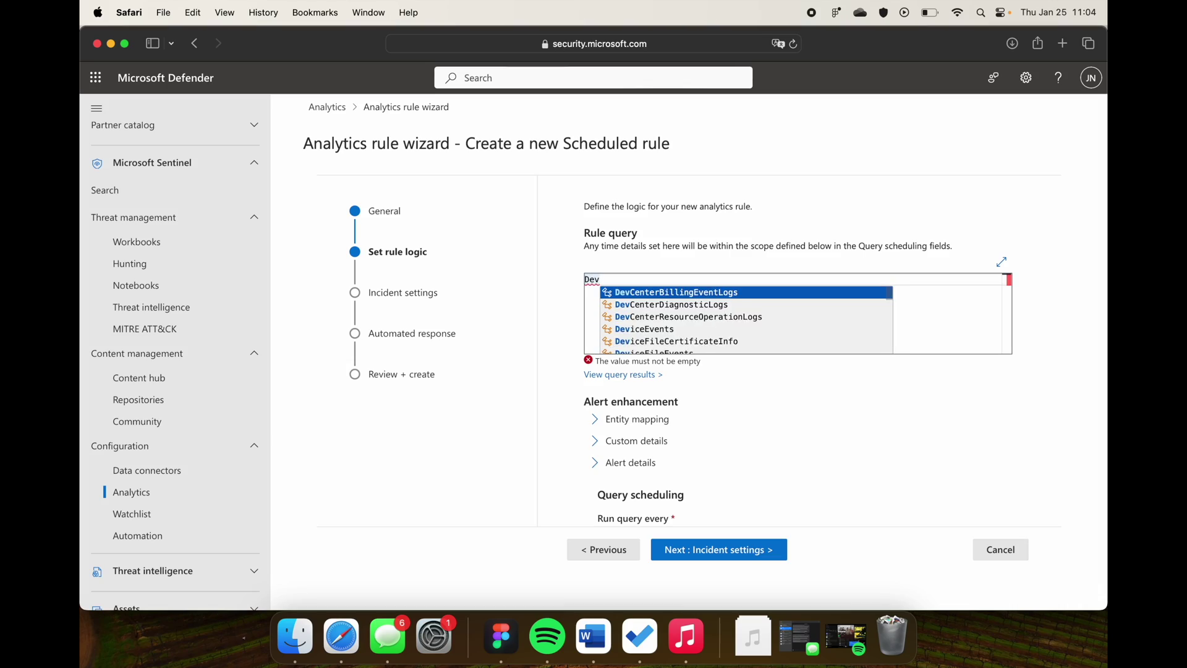
pyautogui.write('ice')
pyautogui.press('Return')
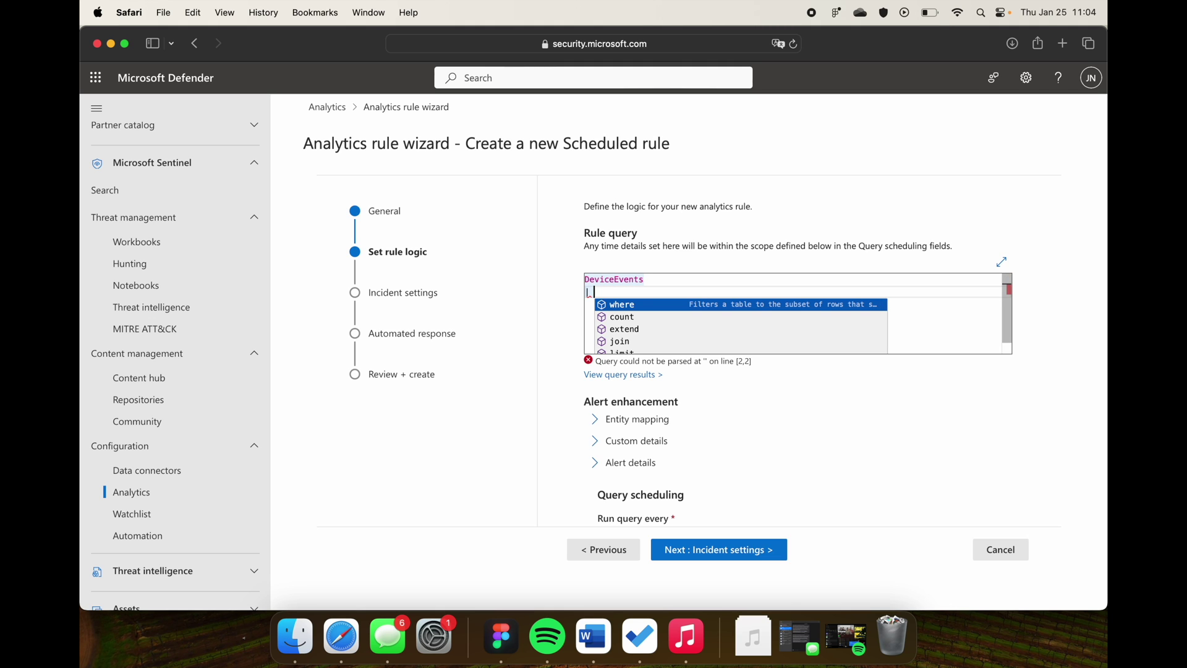
pyautogui.write('limit 10')
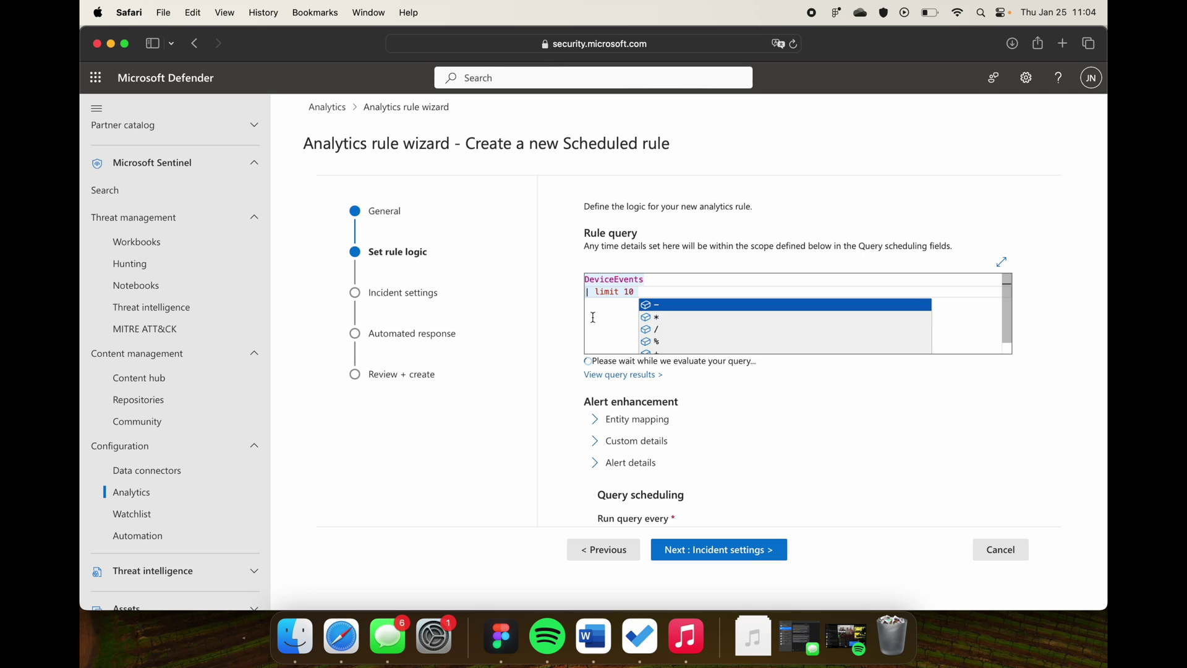
pyautogui.press('super+a')
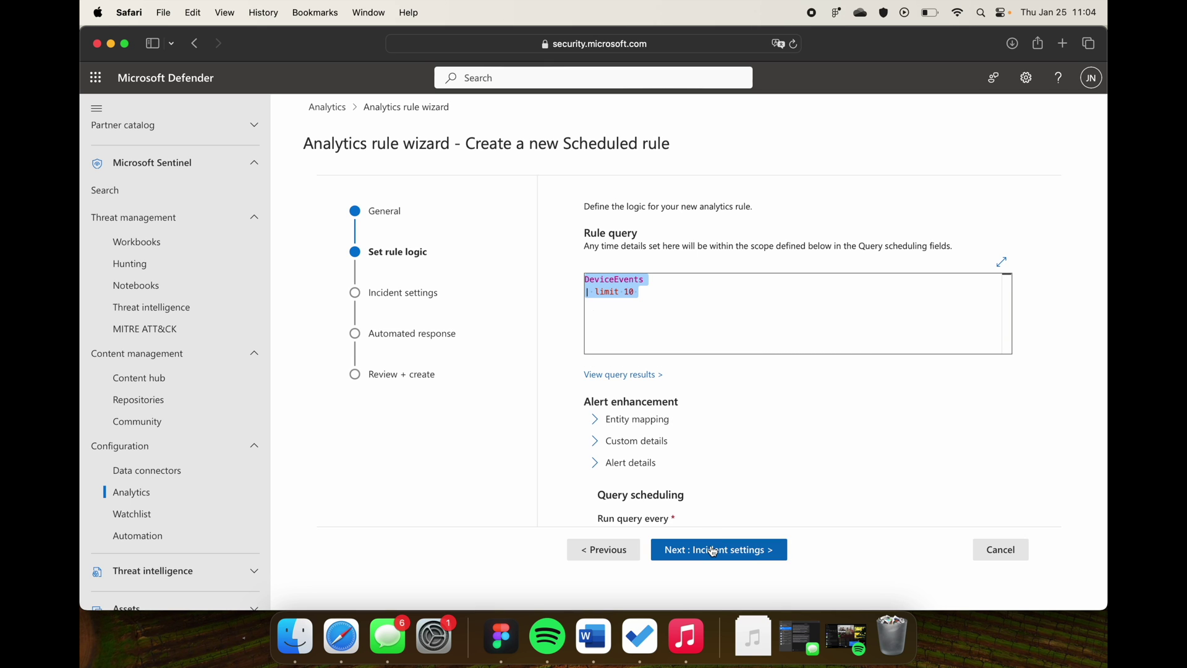
pyautogui.click(713, 551)
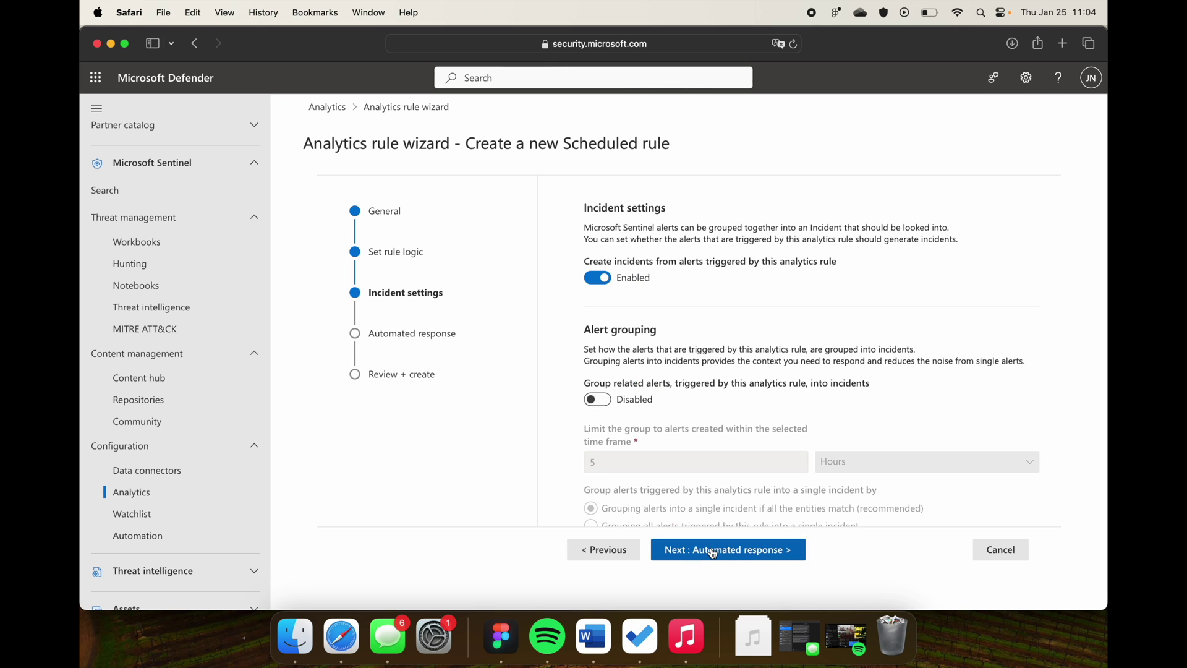
pyautogui.scroll(-5, 706, 491)
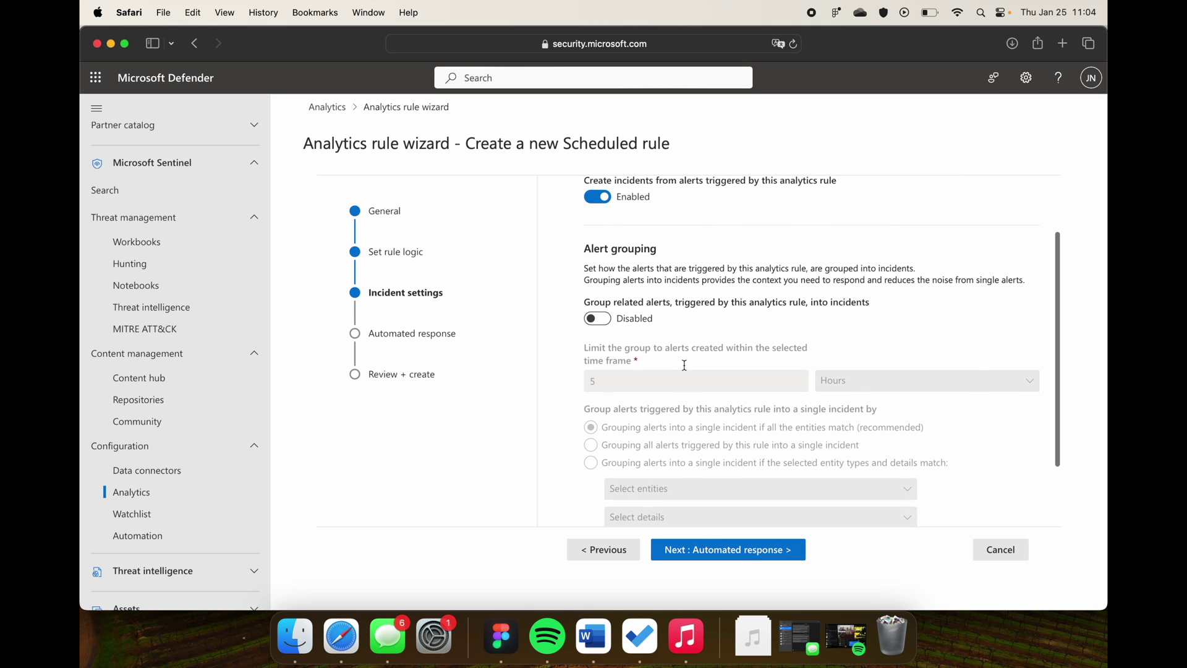
pyautogui.scroll(5, 685, 365)
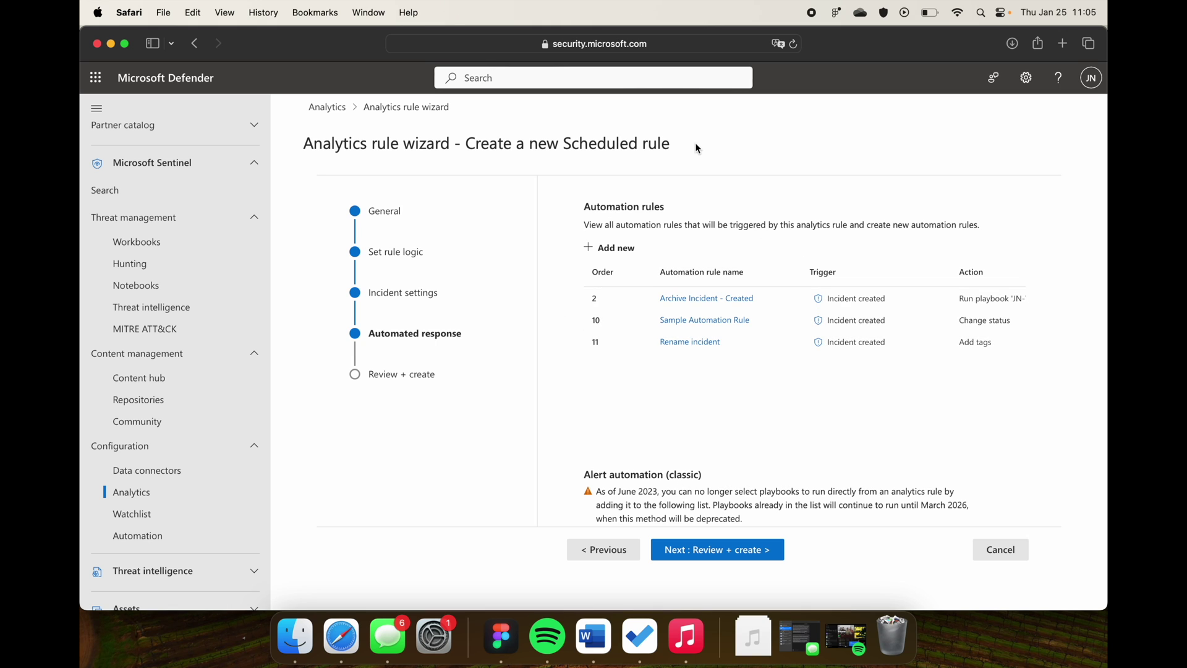
# Advance to Review + create and save the Sample scheduled rule after validation.
pyautogui.click(718, 551)
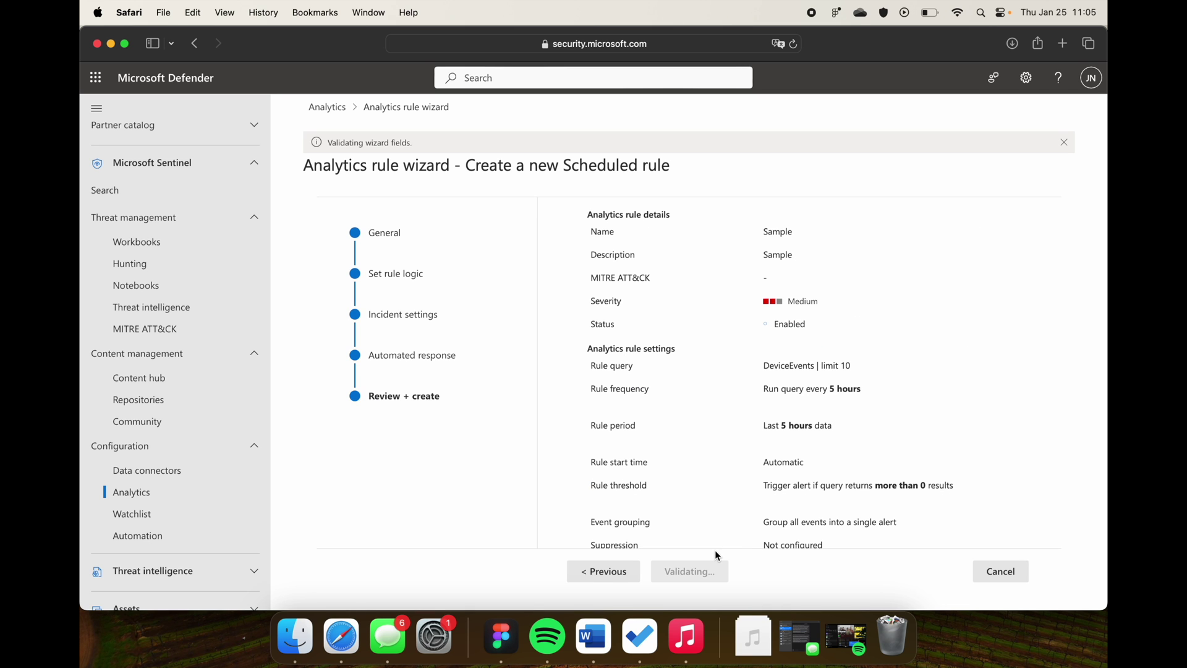
pyautogui.scroll(-8, 705, 421)
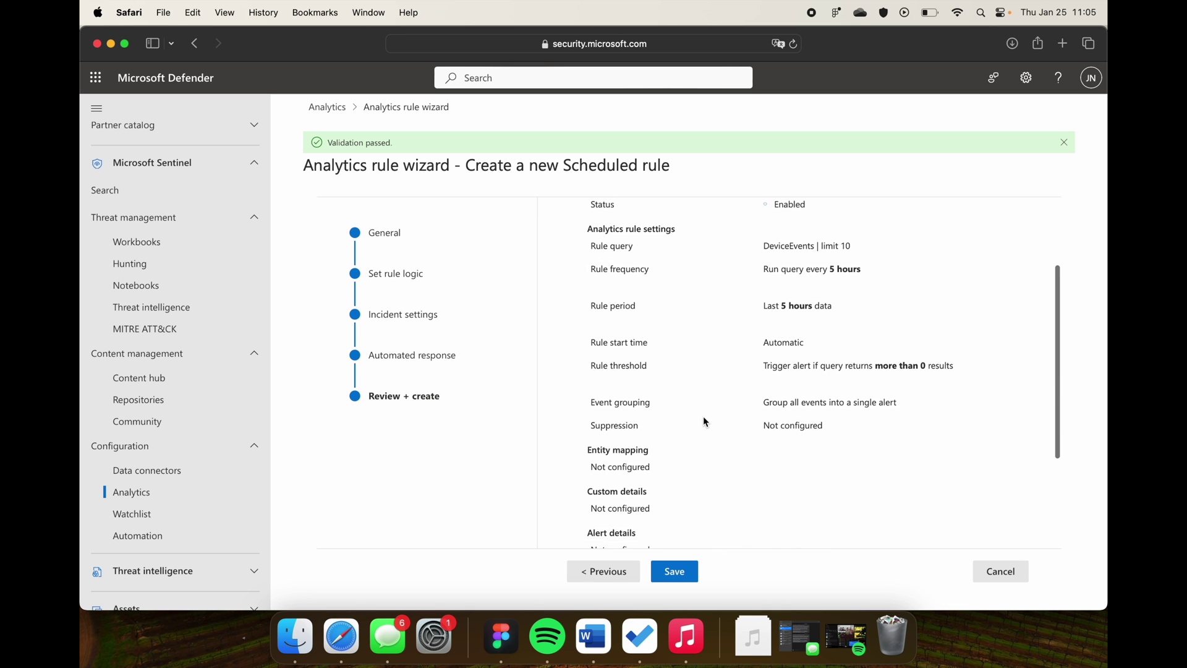
pyautogui.scroll(-2, 703, 422)
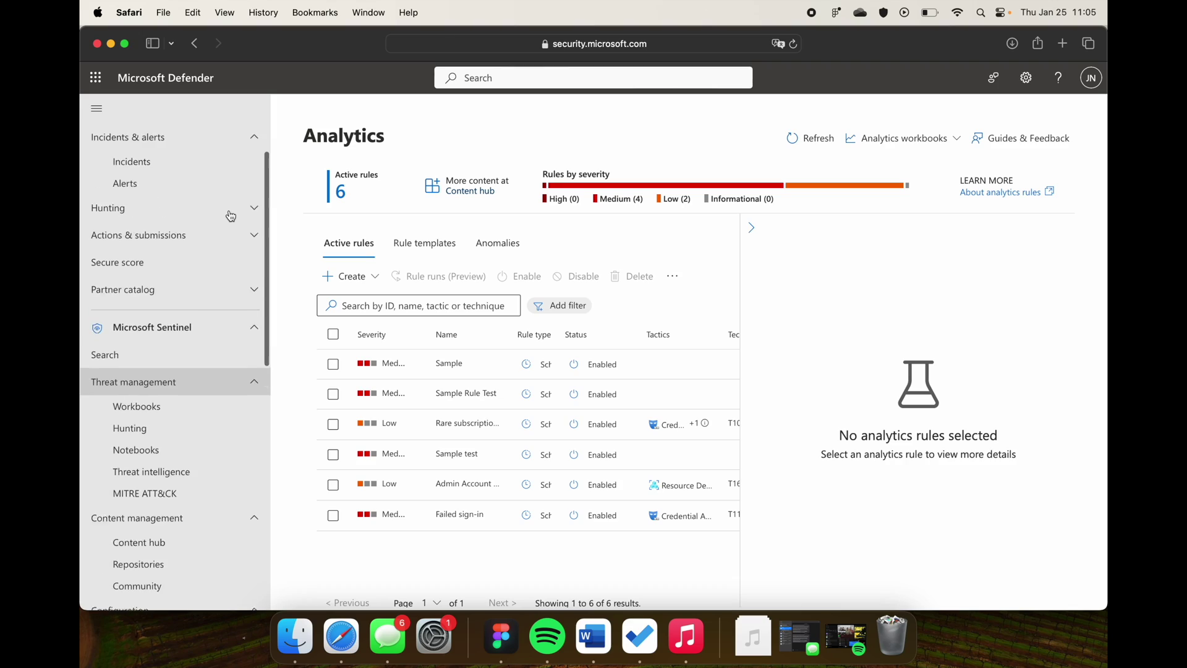
# Open Advanced hunting from the Hunting section of the sidebar.
pyautogui.scroll(2, 231, 216)
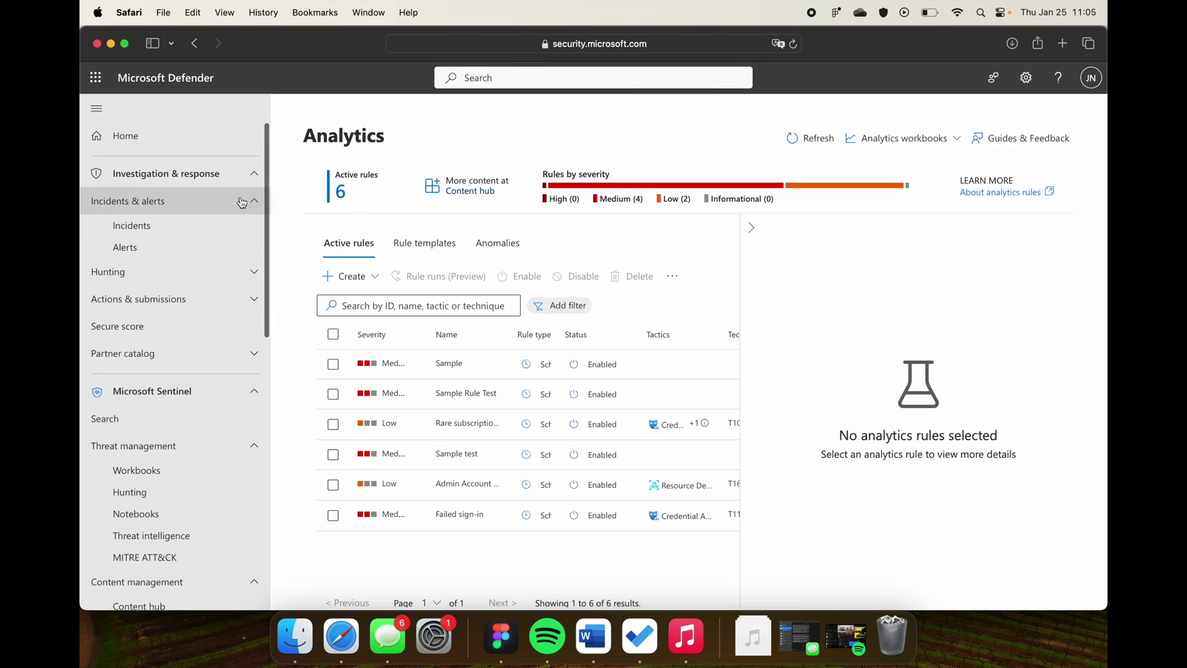
pyautogui.click(245, 273)
pyautogui.click(192, 298)
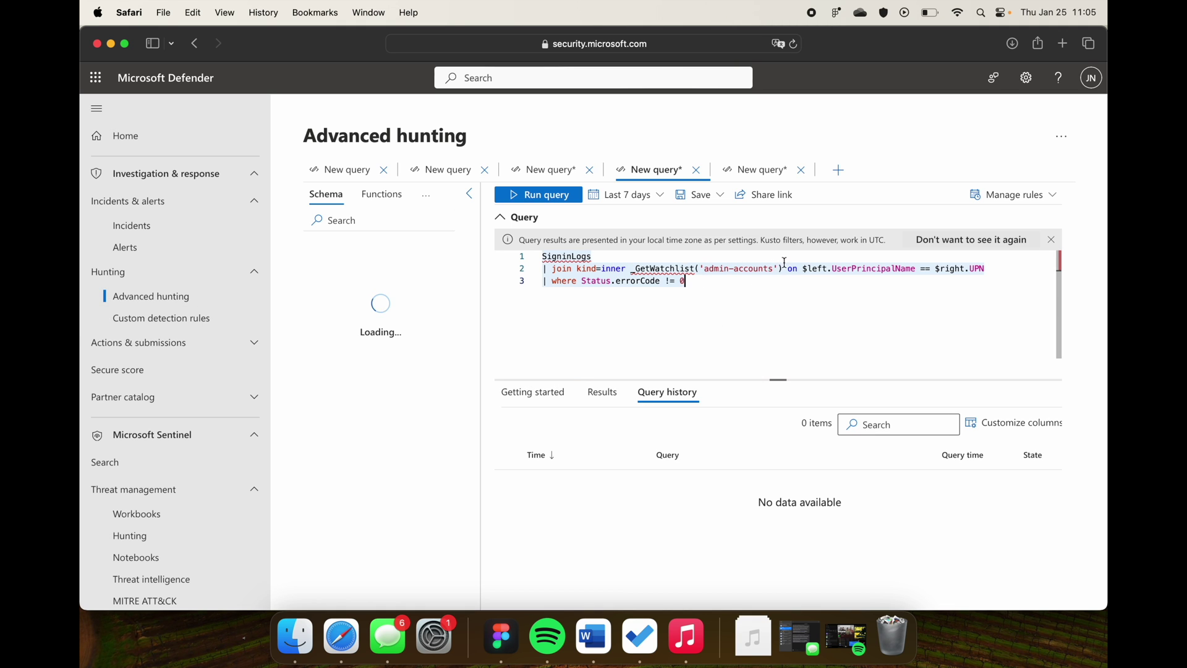
# Run the SigninLogs admin-accounts query and review its 5 sign-in activity results.
pyautogui.press('super+a')
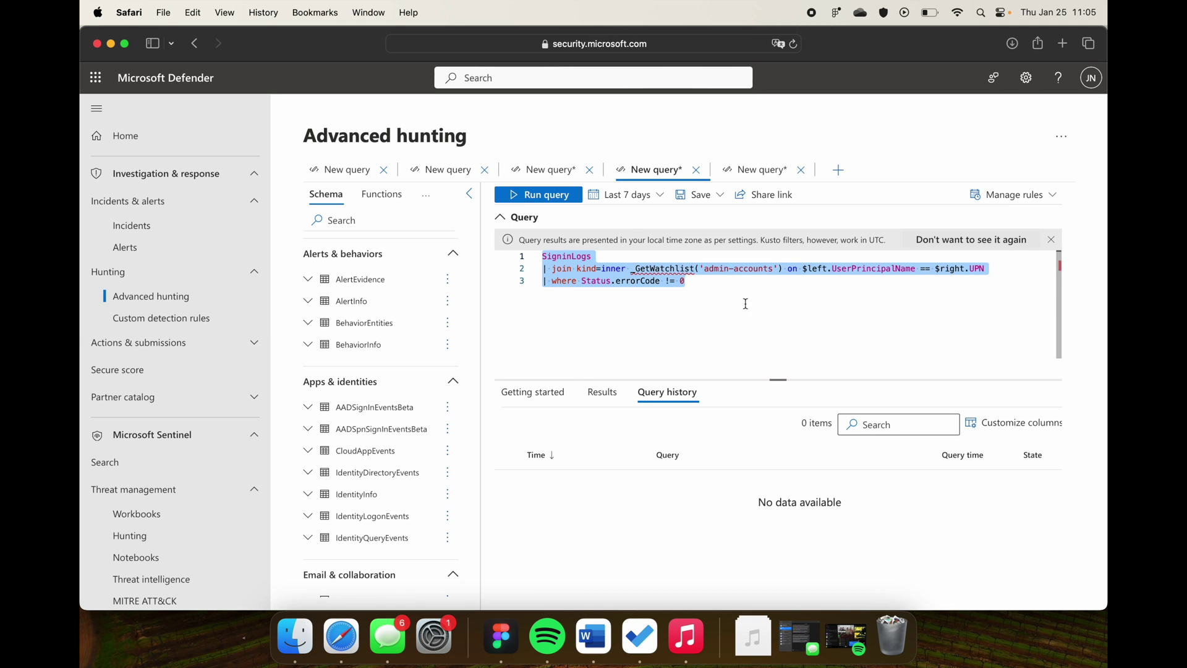
pyautogui.click(538, 196)
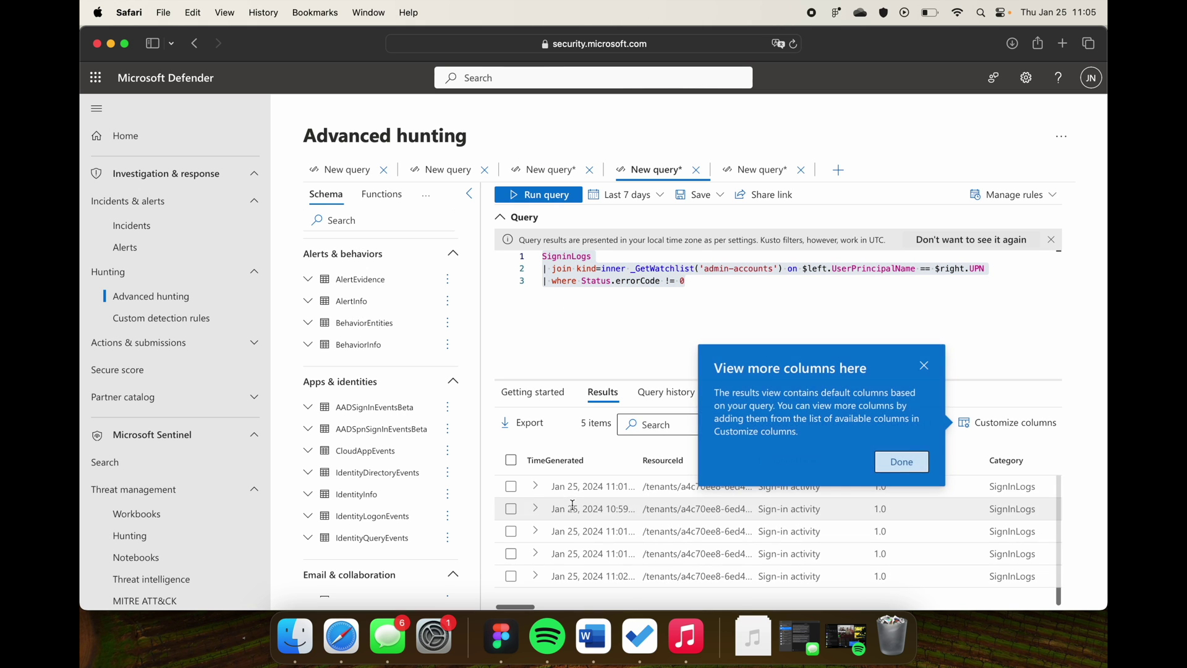
pyautogui.click(902, 461)
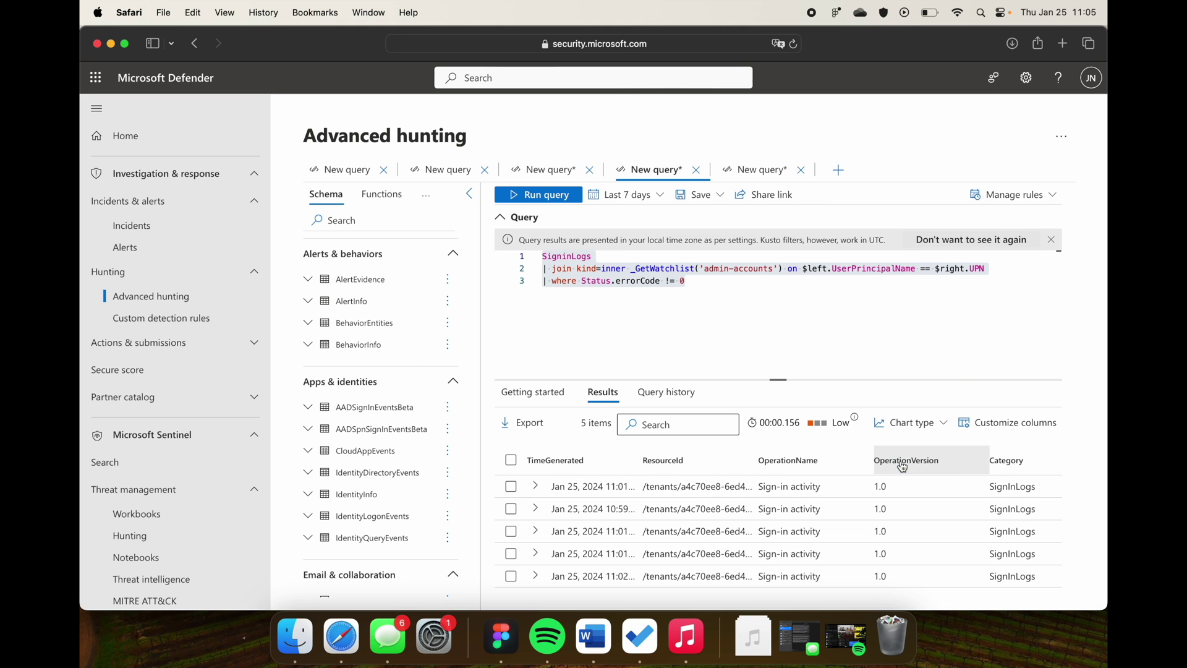
pyautogui.scroll(-6, 352, 346)
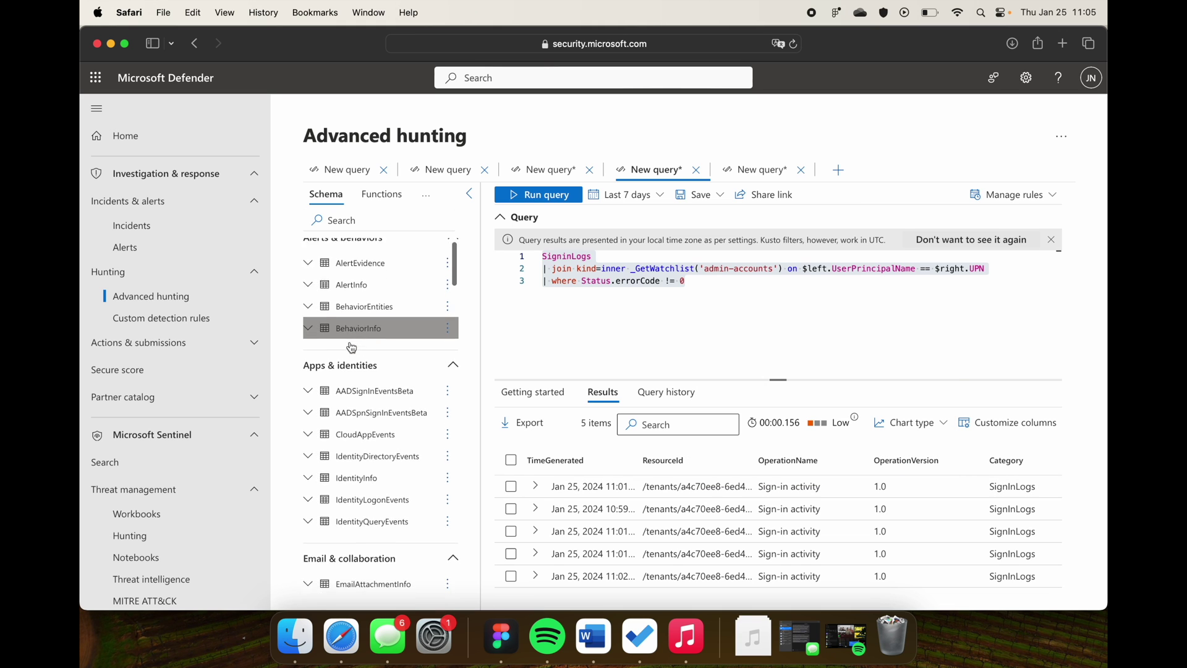
pyautogui.scroll(-4, 351, 347)
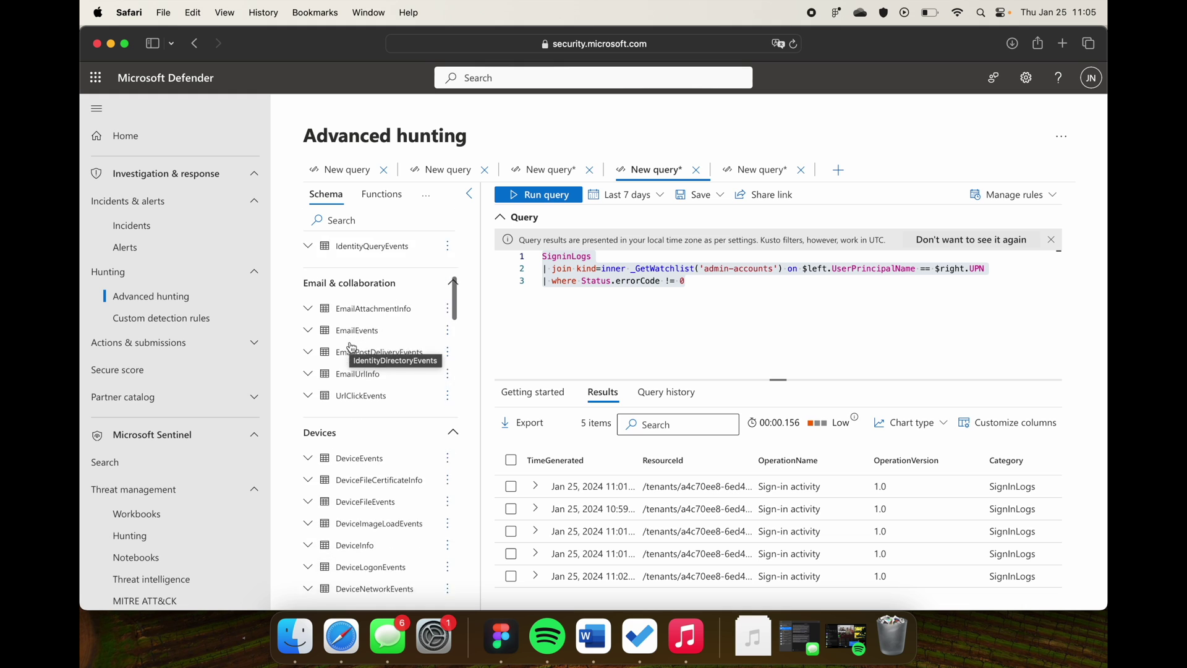